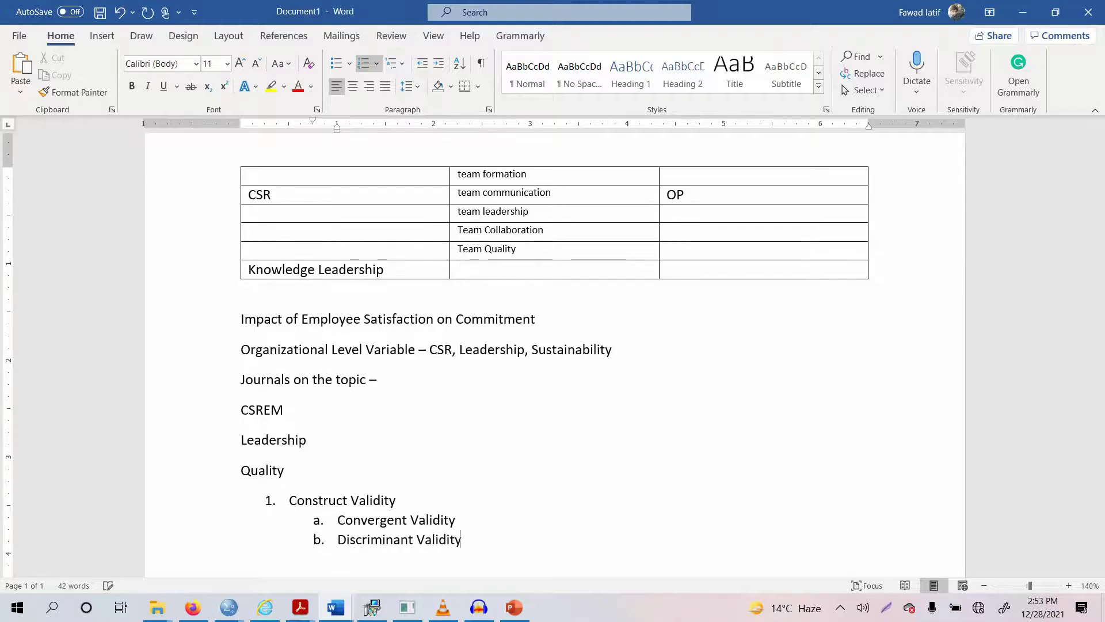
- Close the 'Convergent Validity (AVE)' heading in Word and switch to SmartPLS
type(")")
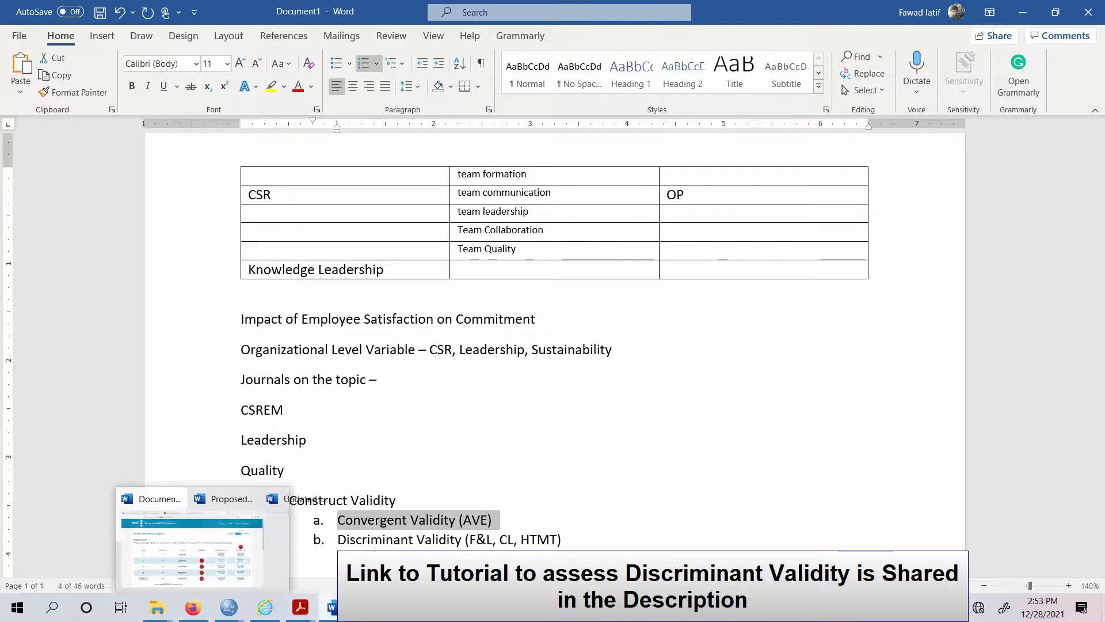
mouse_move(412, 611)
left_click(414, 547)
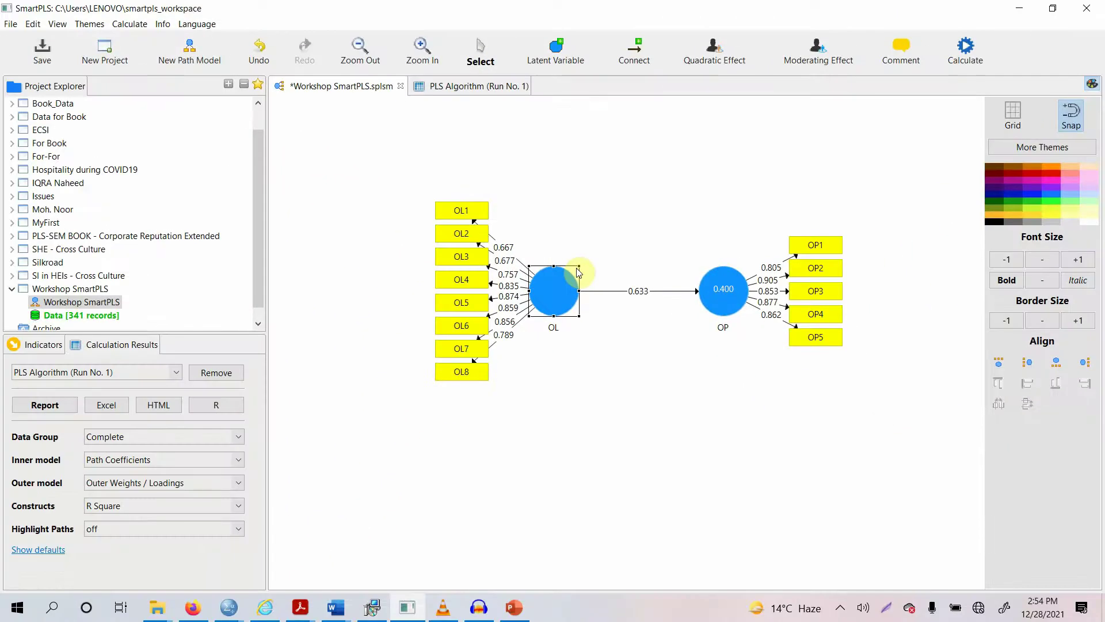
- Compare the path model with the Construct Reliability and Validity results: AVE 0.629 for OL, 0.741 for OP
left_click(499, 87)
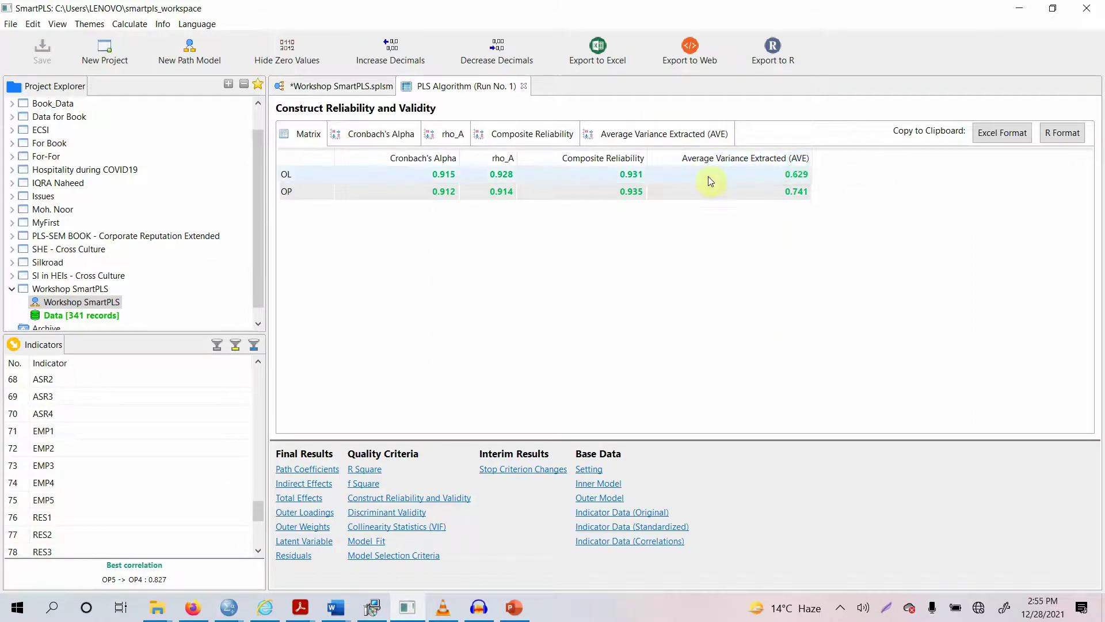
key("ctrl+Page_Up")
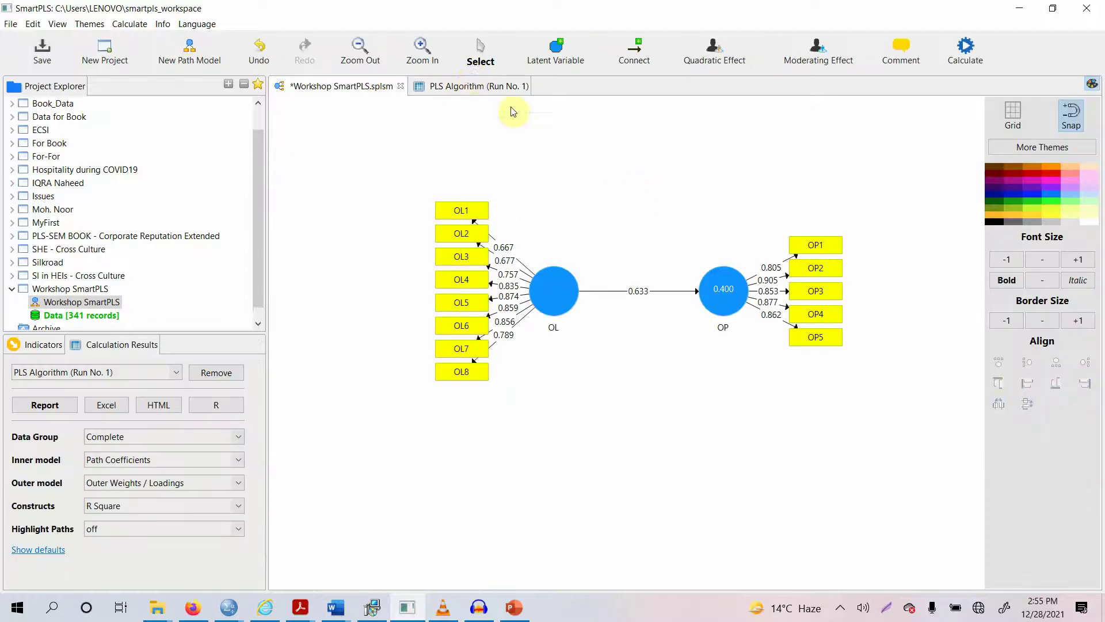
left_click(469, 86)
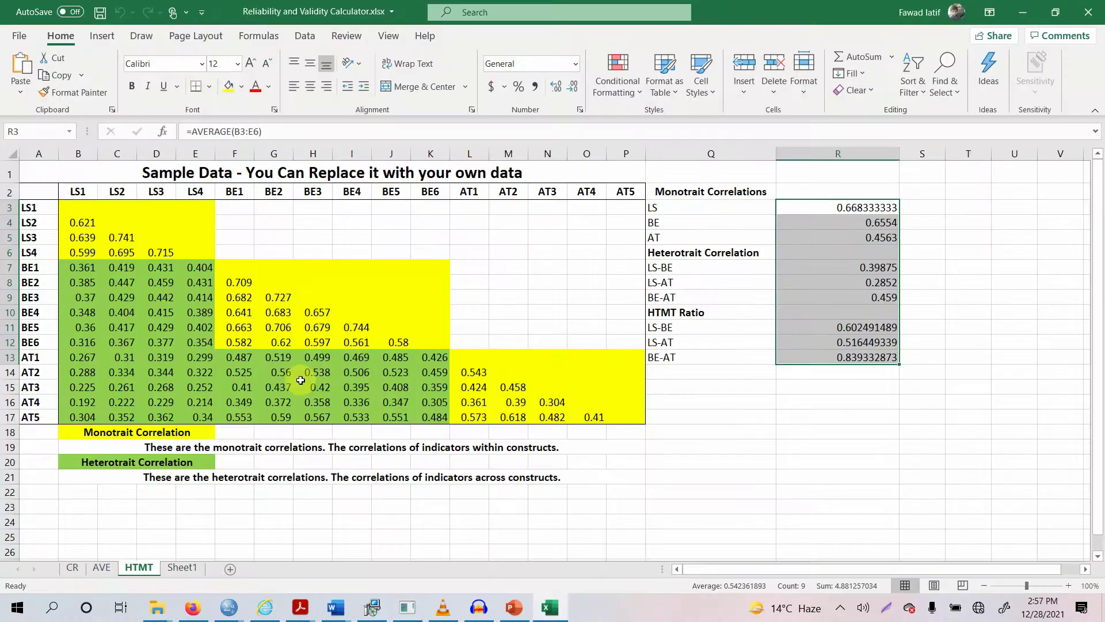
- Open the calculator's AVE sheet and check the OP loadings on the SmartPLS path model
left_click(74, 568)
left_click(109, 568)
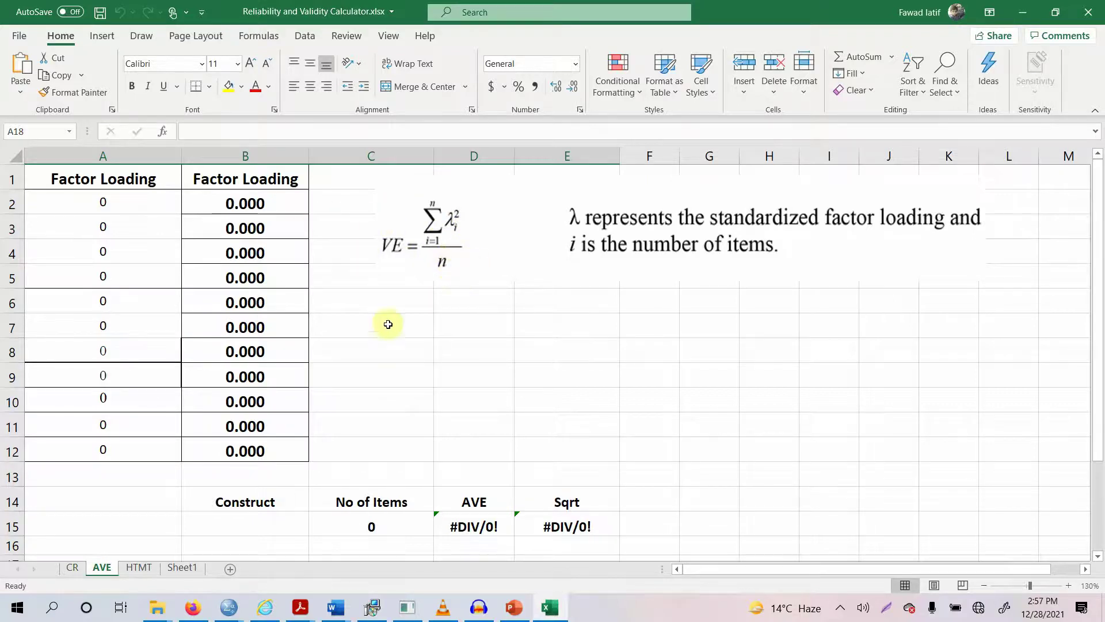
left_click(406, 608)
left_click(423, 85)
left_click(336, 88)
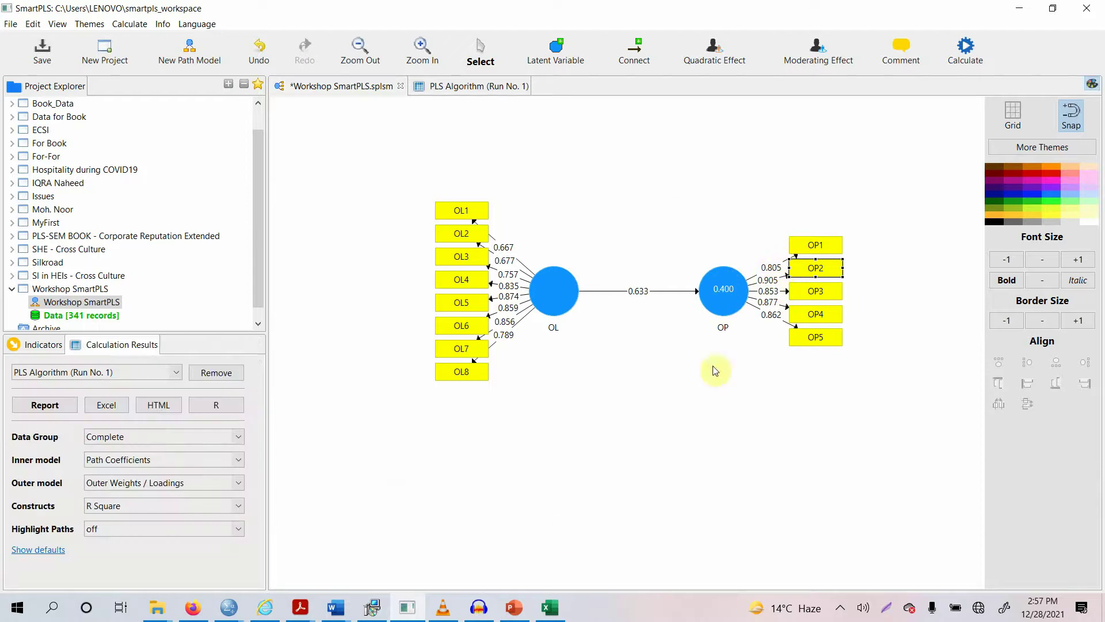
left_click(550, 608)
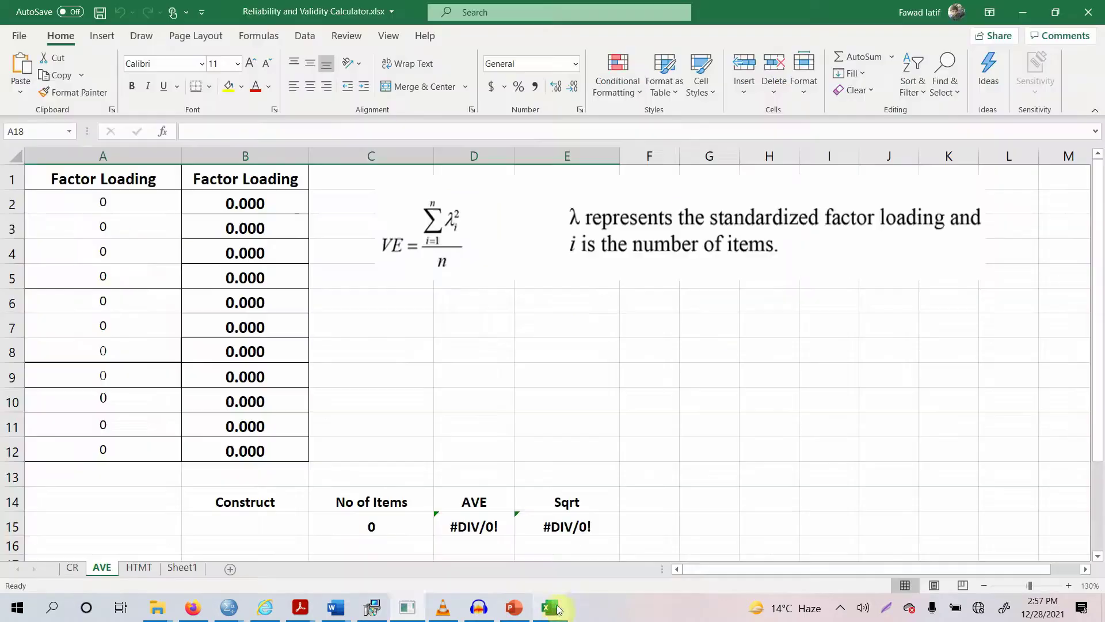
- Enter loadings 0.805, 0.905, 0.873, 0.671 and 0.571 in cells A2:A6
left_click(159, 202)
type("0.")
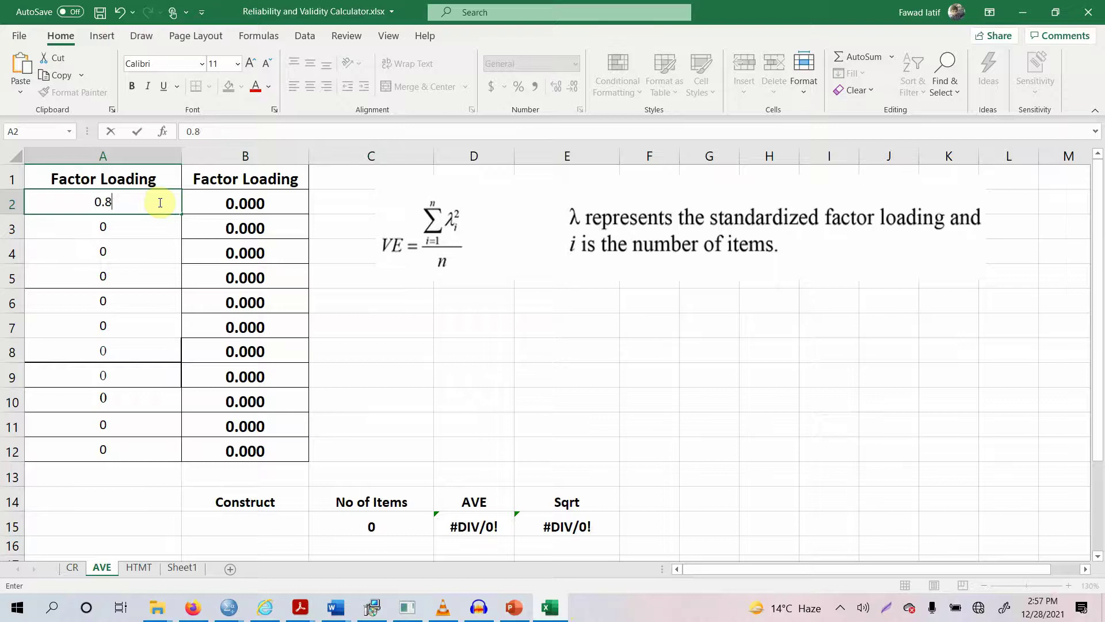
type("805")
key("Return")
type("05")
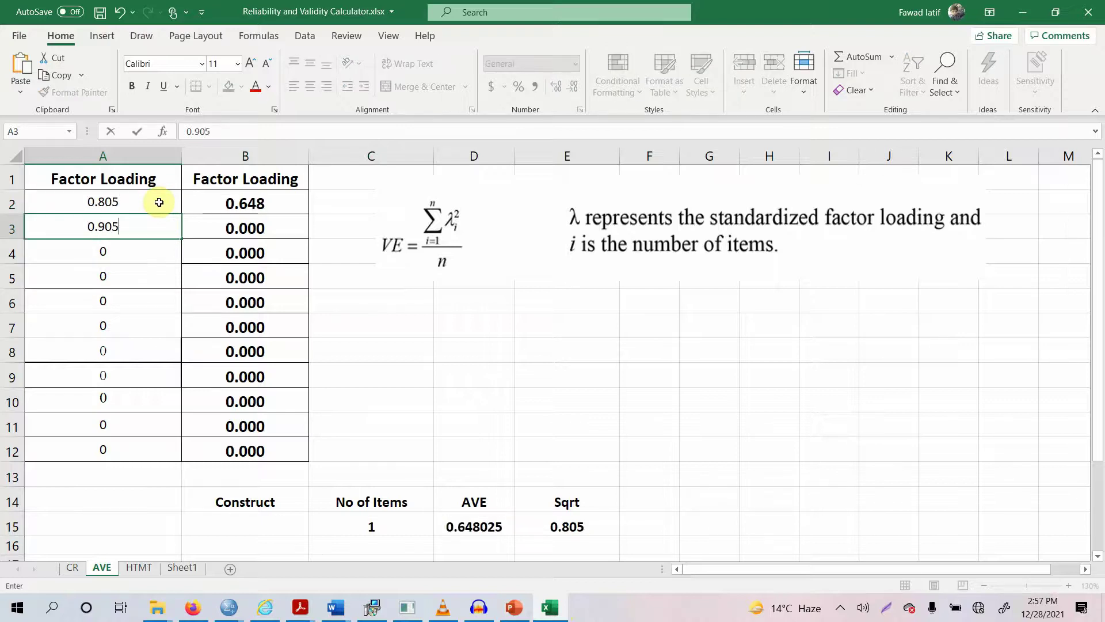
key("Return")
type("0.873")
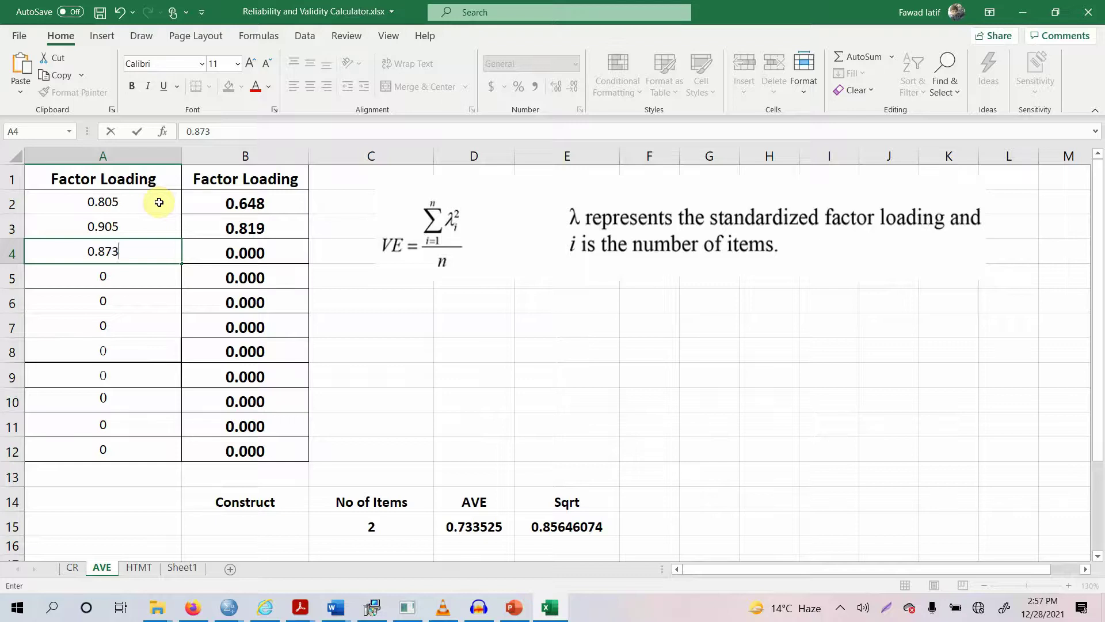
key("Return")
type("0.")
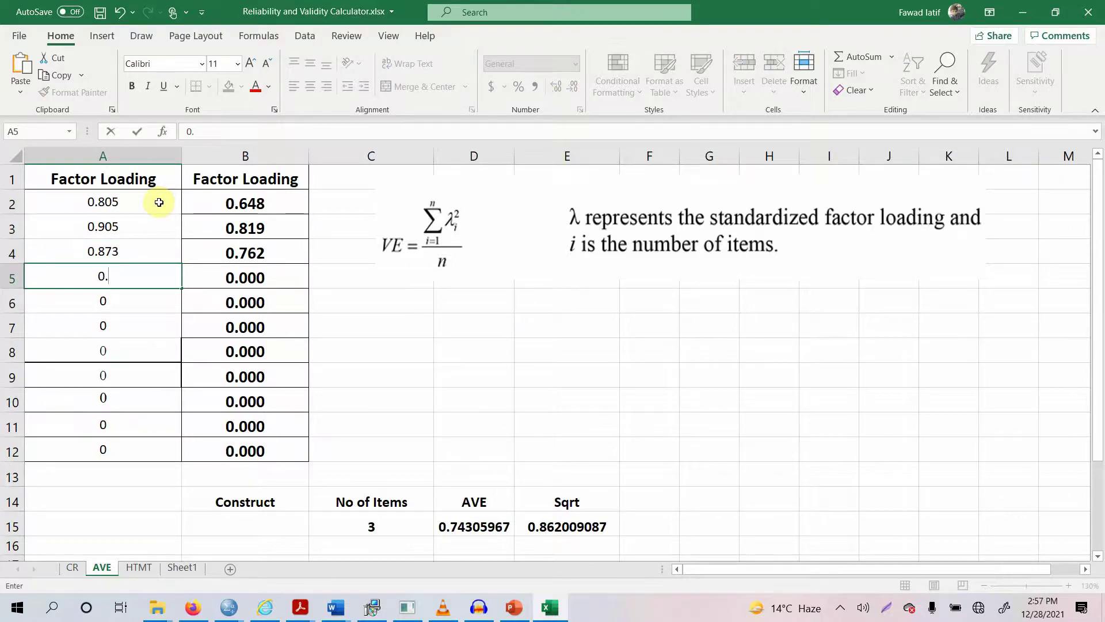
type("671")
key("Return")
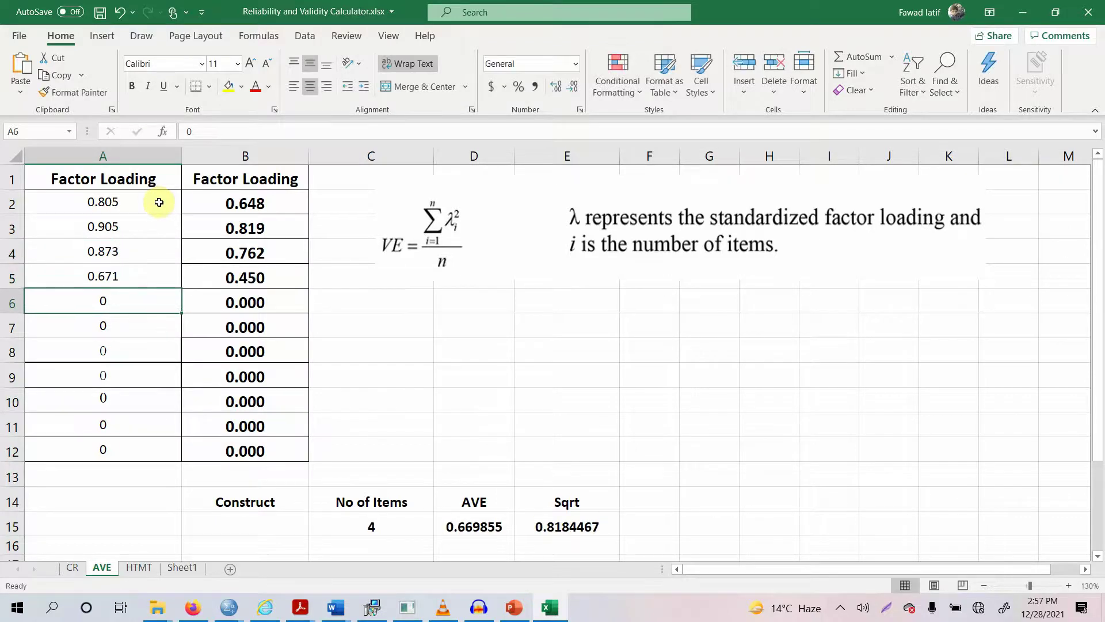
type("0.571")
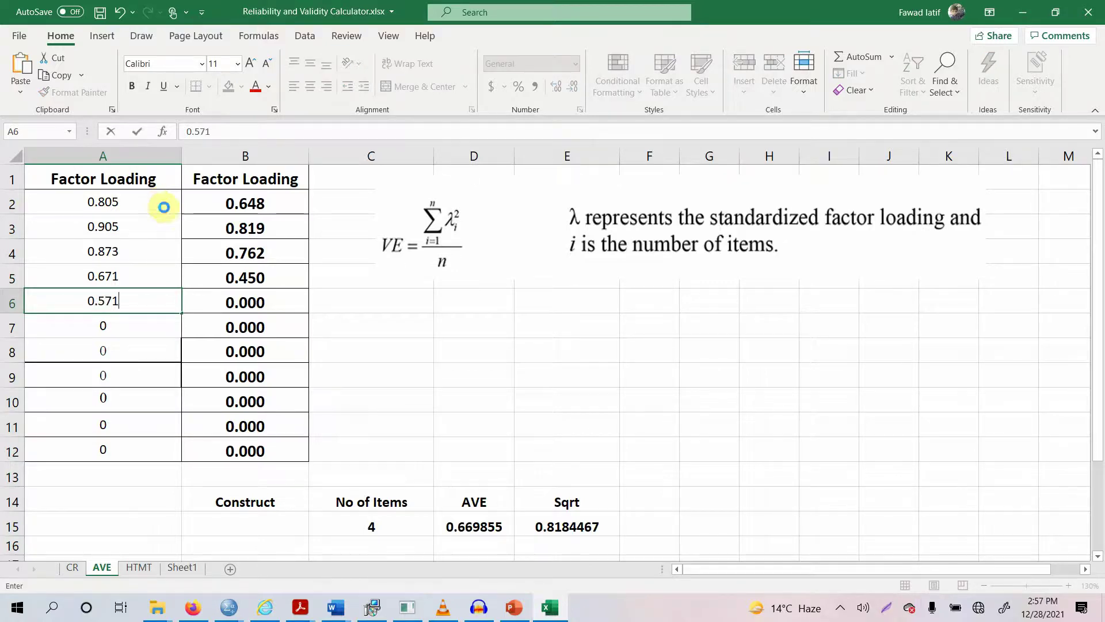
key("Return")
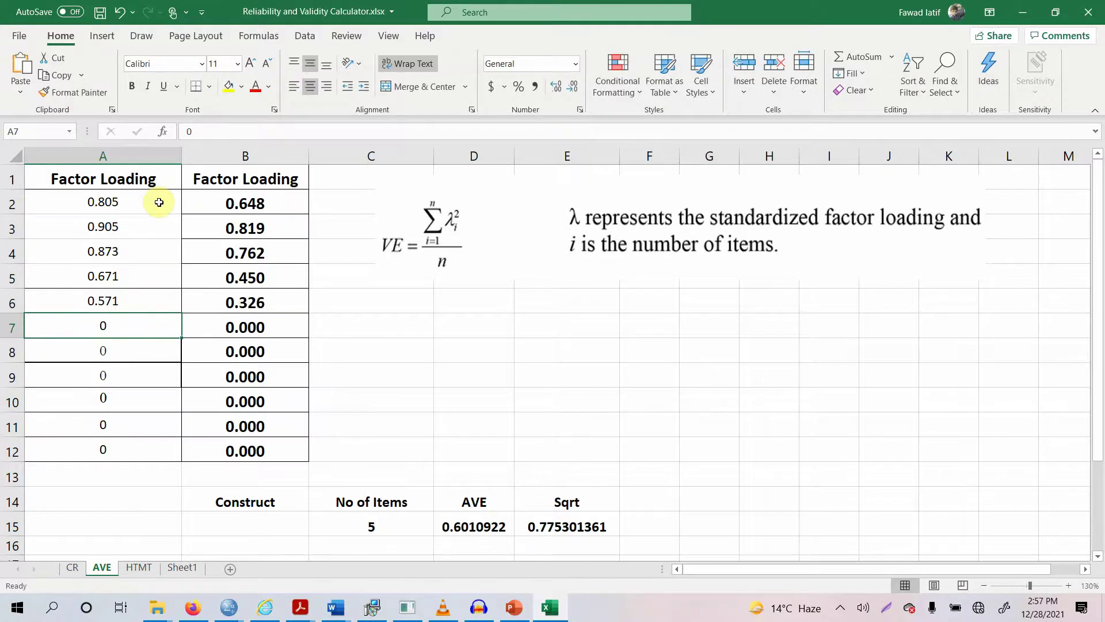
left_click(484, 526)
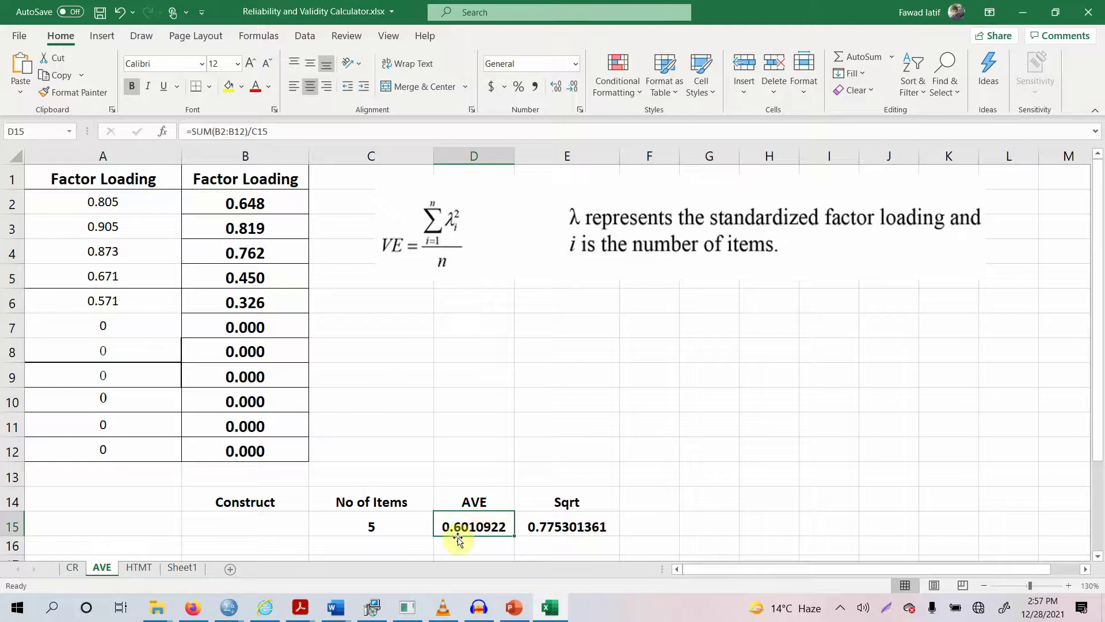
left_click(120, 293)
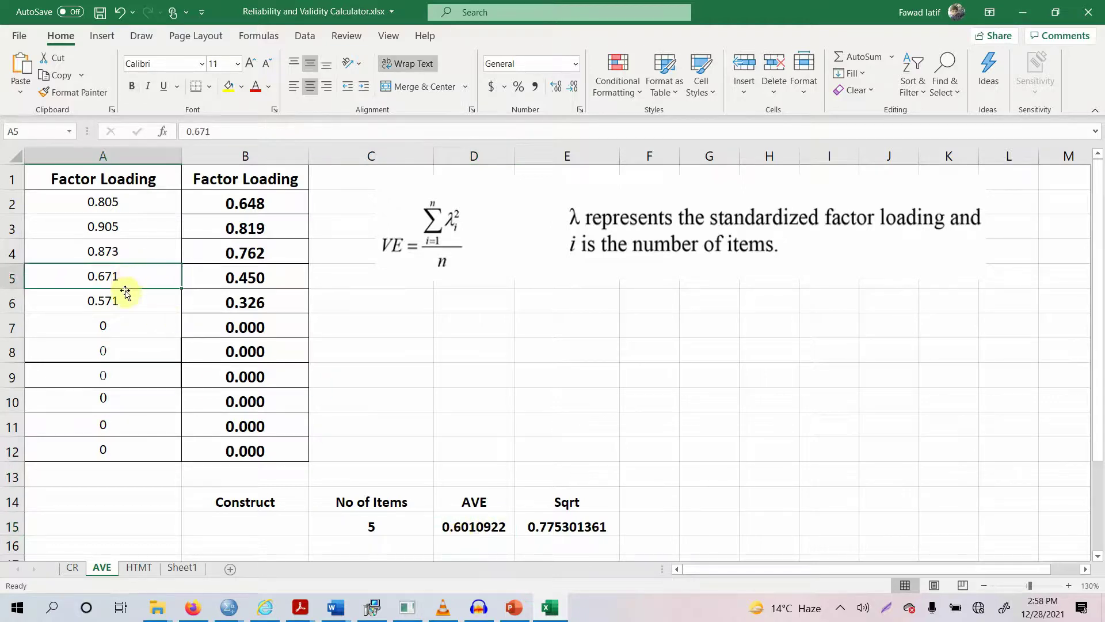
left_click(125, 281)
mouse_move(21, 309)
left_mouse_down()
mouse_move(15, 290)
mouse_move(18, 309)
left_mouse_up()
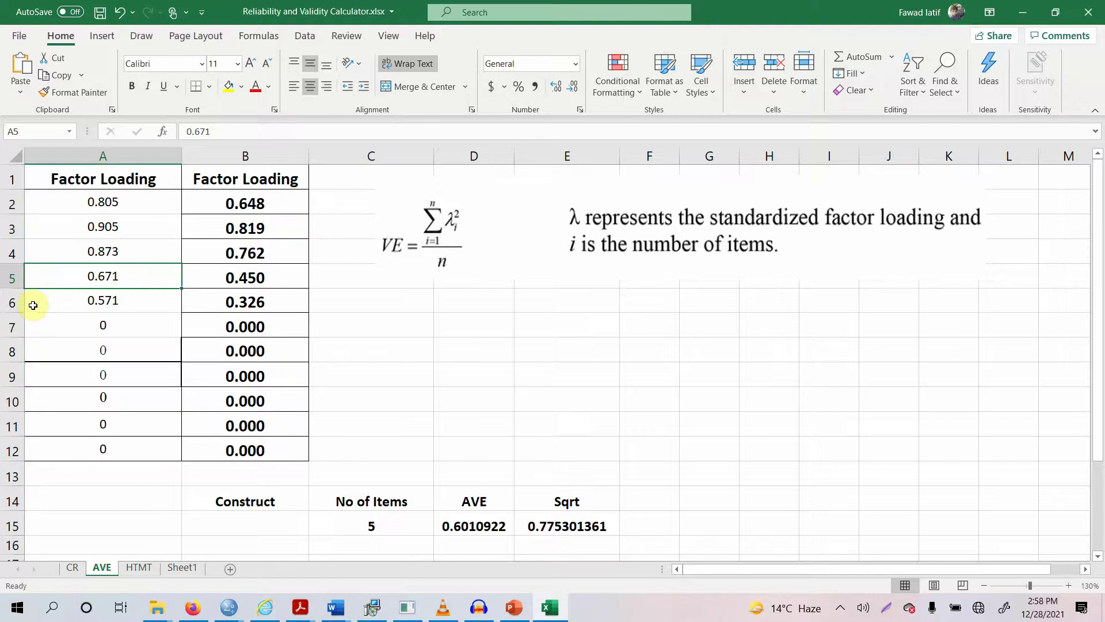
left_click_drag(11, 303, 10, 276)
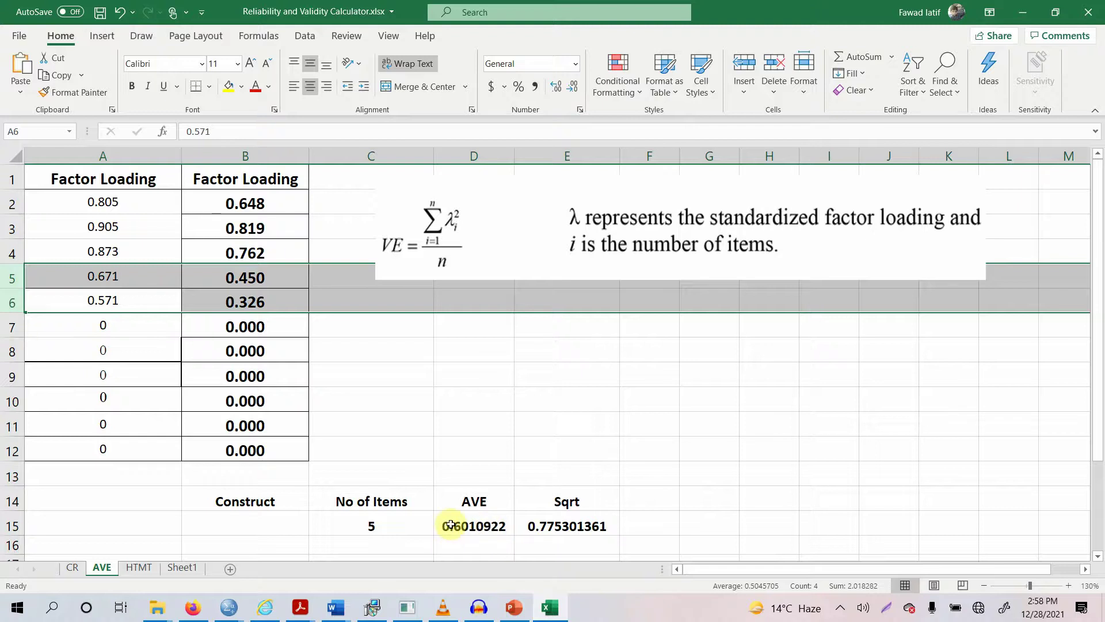
- Step through the loadings in A2:A6 and highlight the AVE of 0.6010922 in D14:D15
left_click(87, 293)
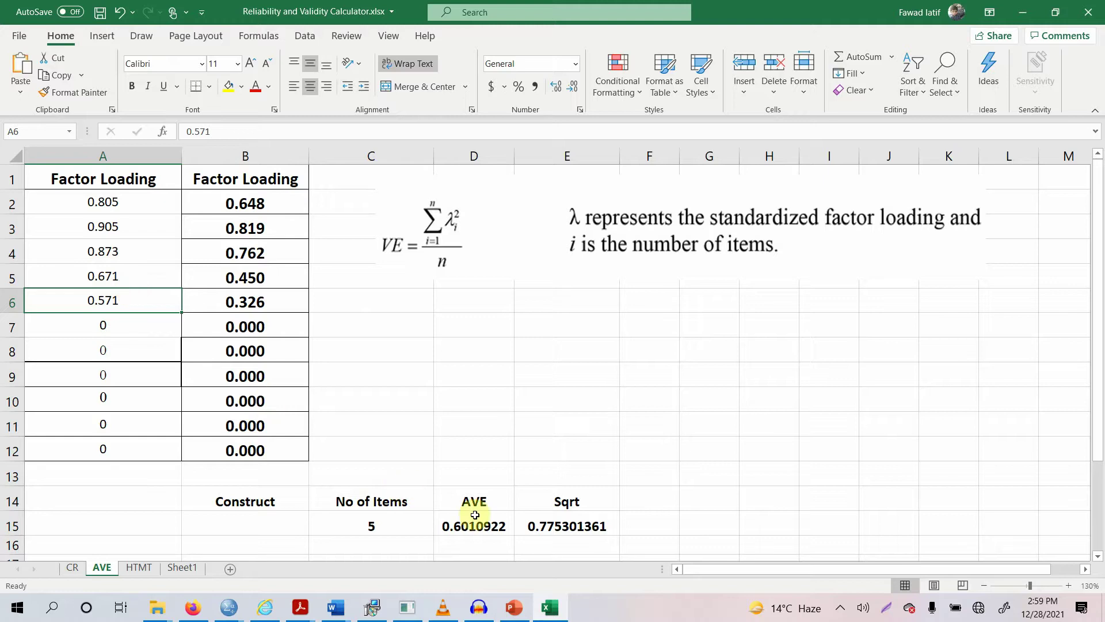
left_click(72, 274)
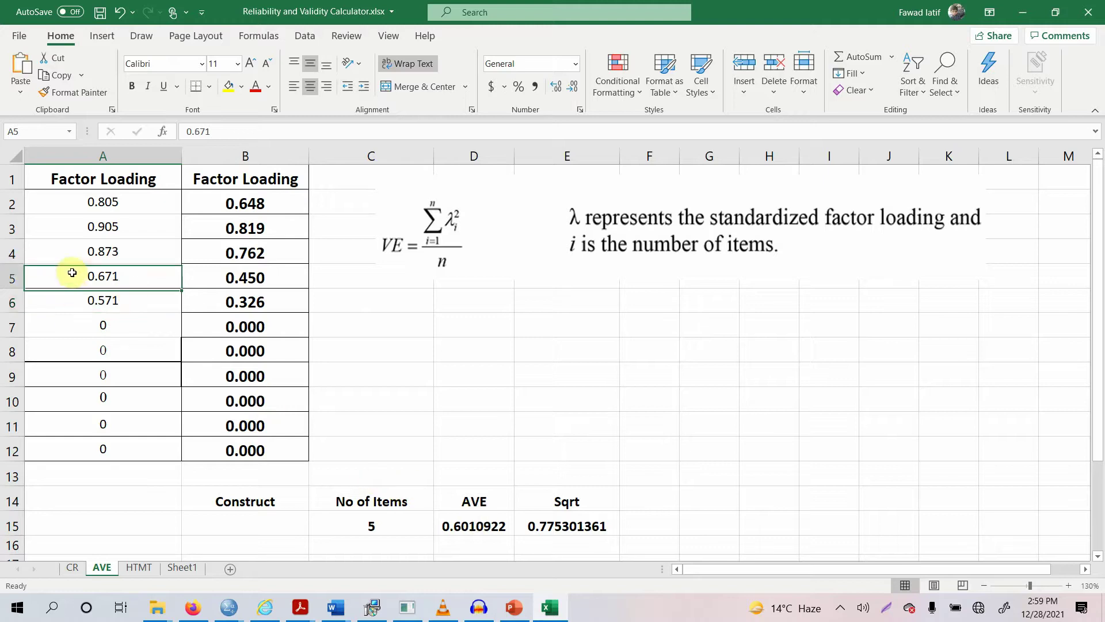
left_click(71, 201)
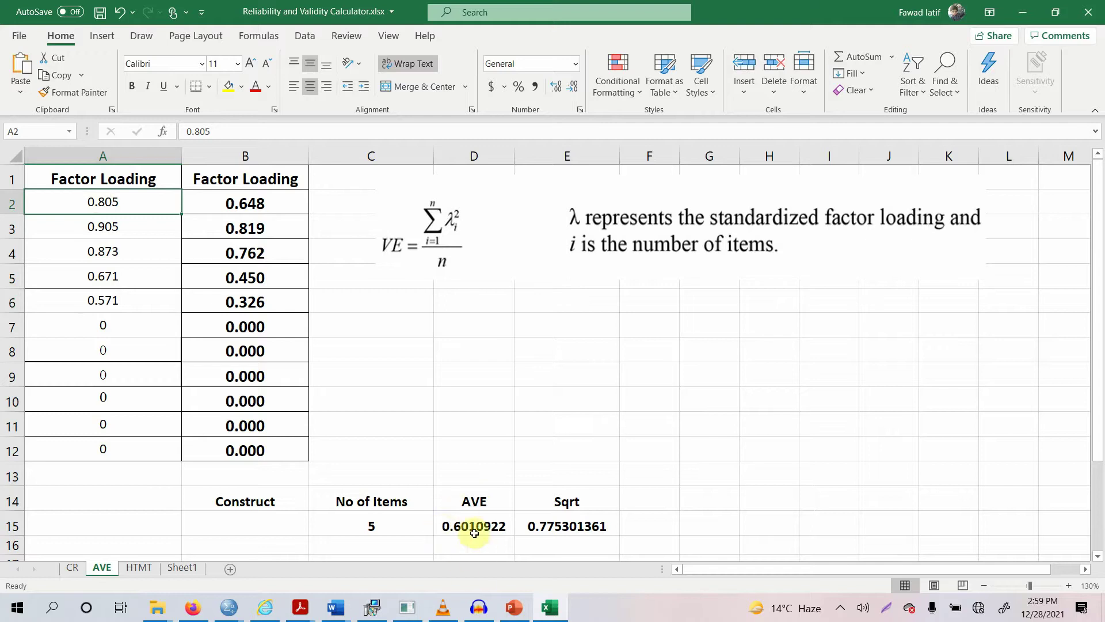
left_click(113, 225)
left_click(114, 253)
left_click(118, 279)
left_click(119, 294)
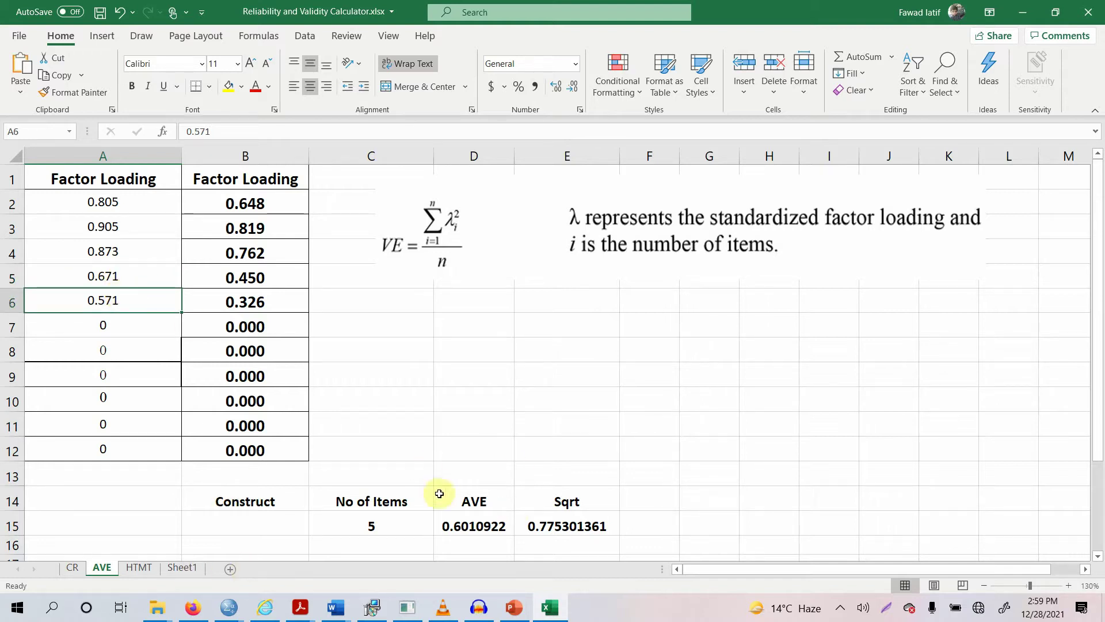
left_click_drag(451, 500, 454, 515)
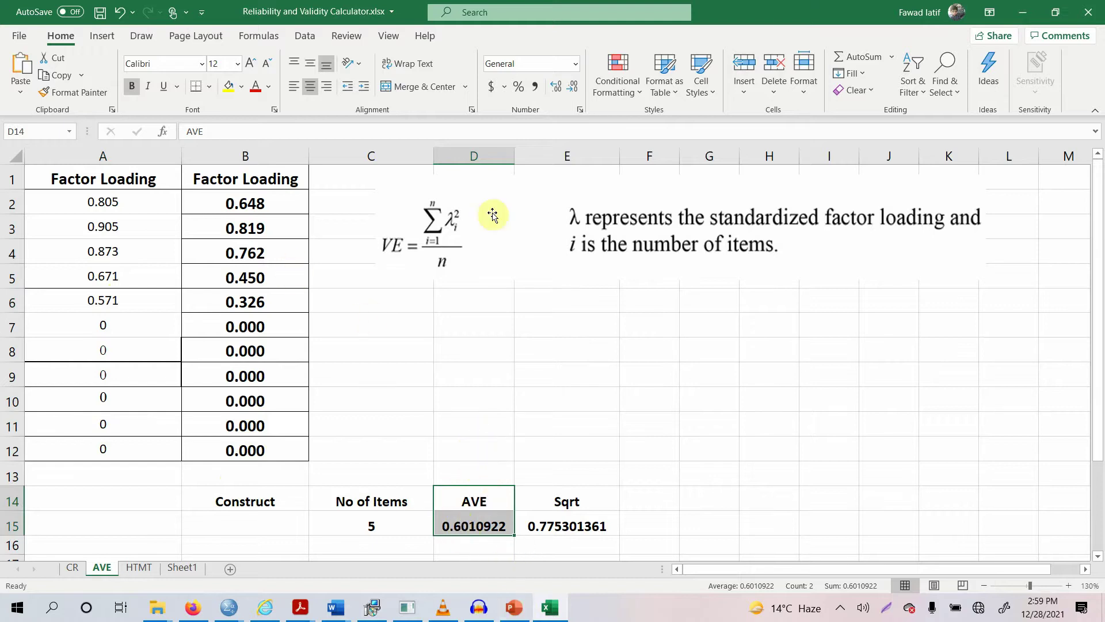
left_click(406, 607)
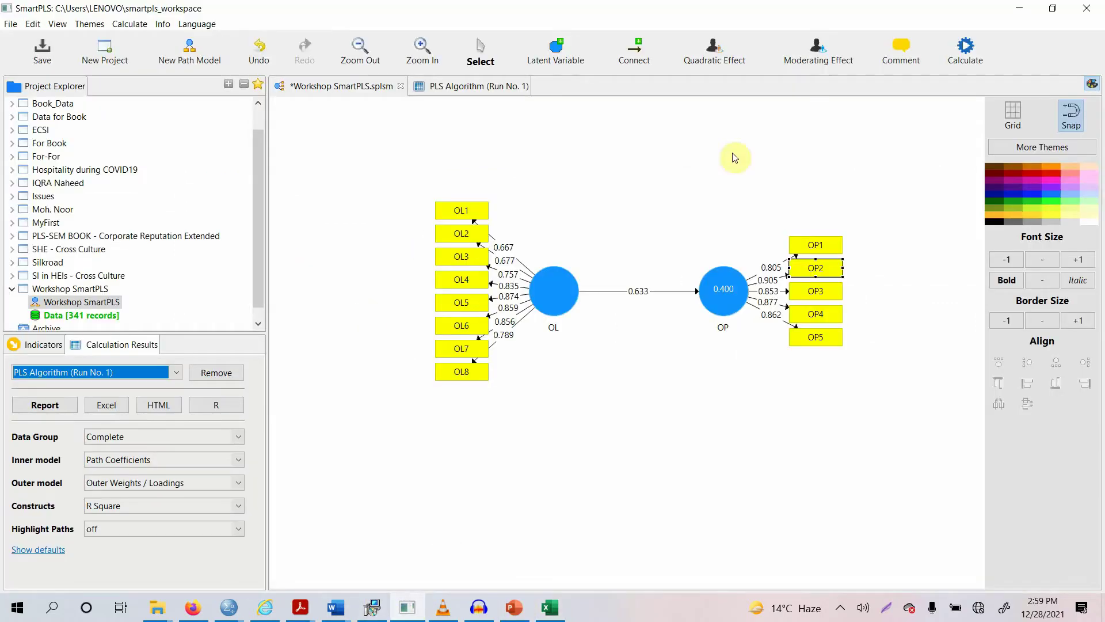
left_click(488, 81)
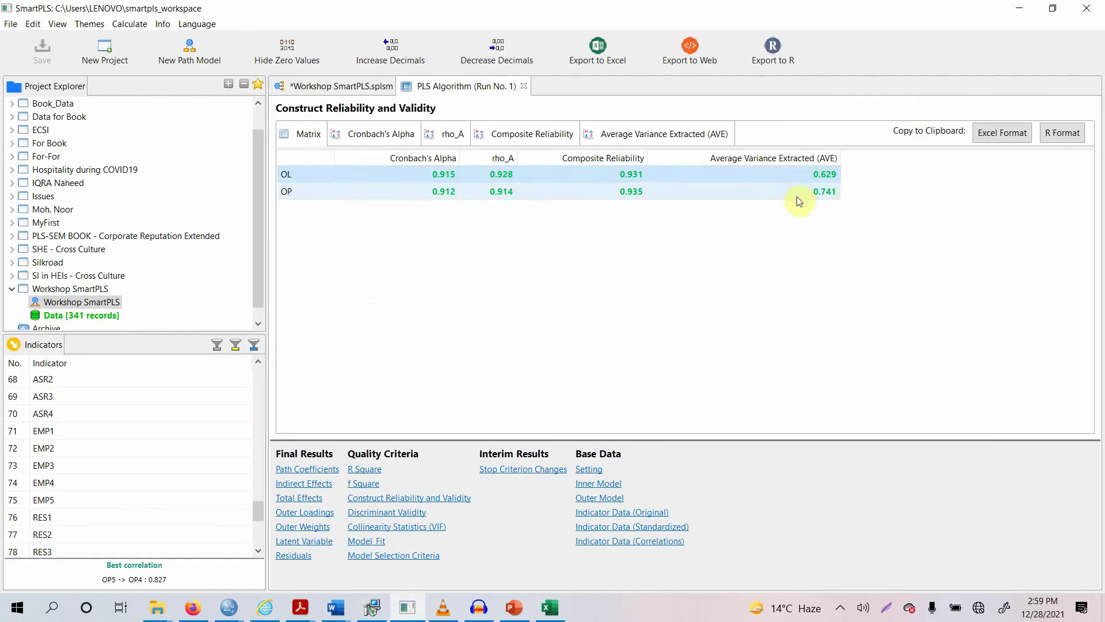